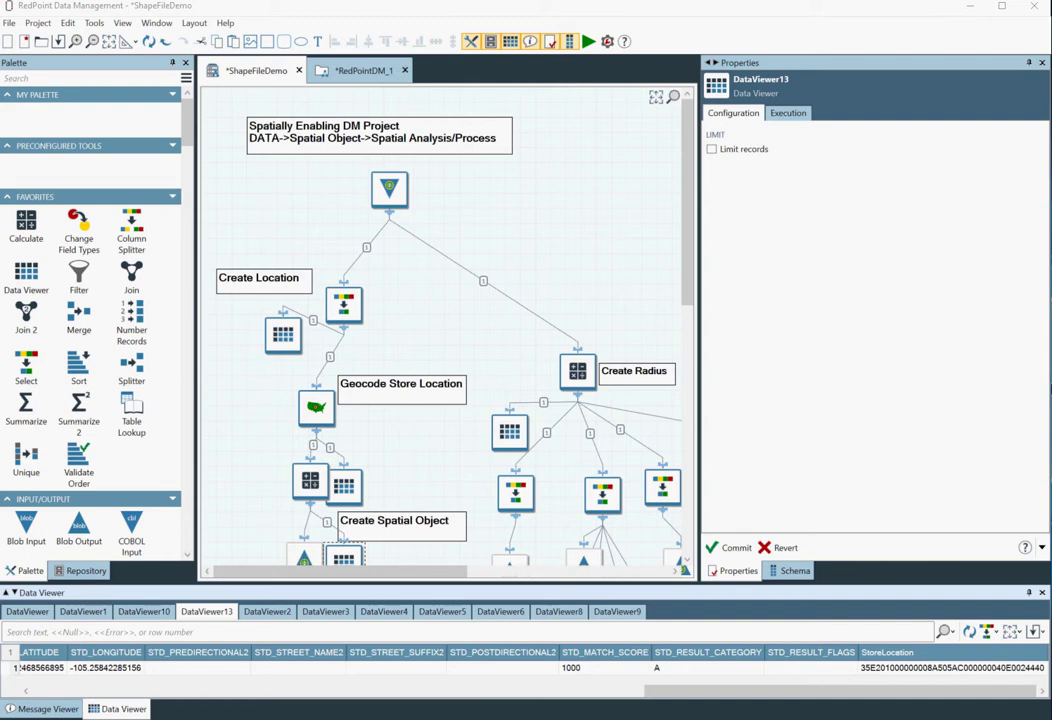
Browse the tool palette to the Address/Spatial group and review its geocoding and spatial tools
scroll(131, 385, "down", 10)
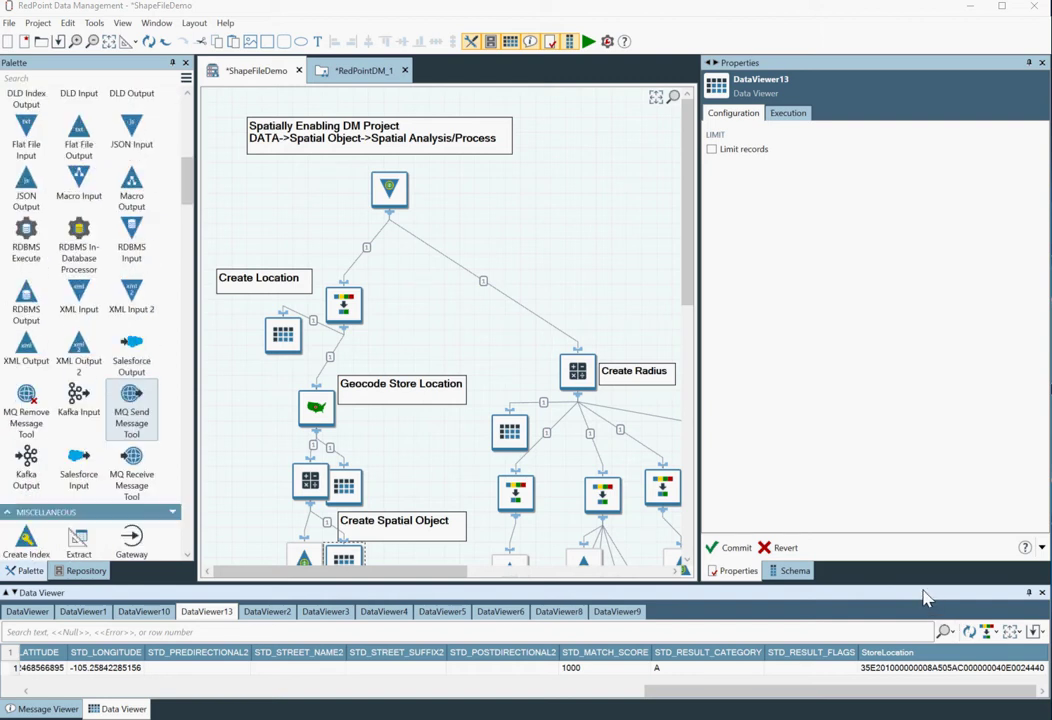
scroll(131, 350, "down", 12)
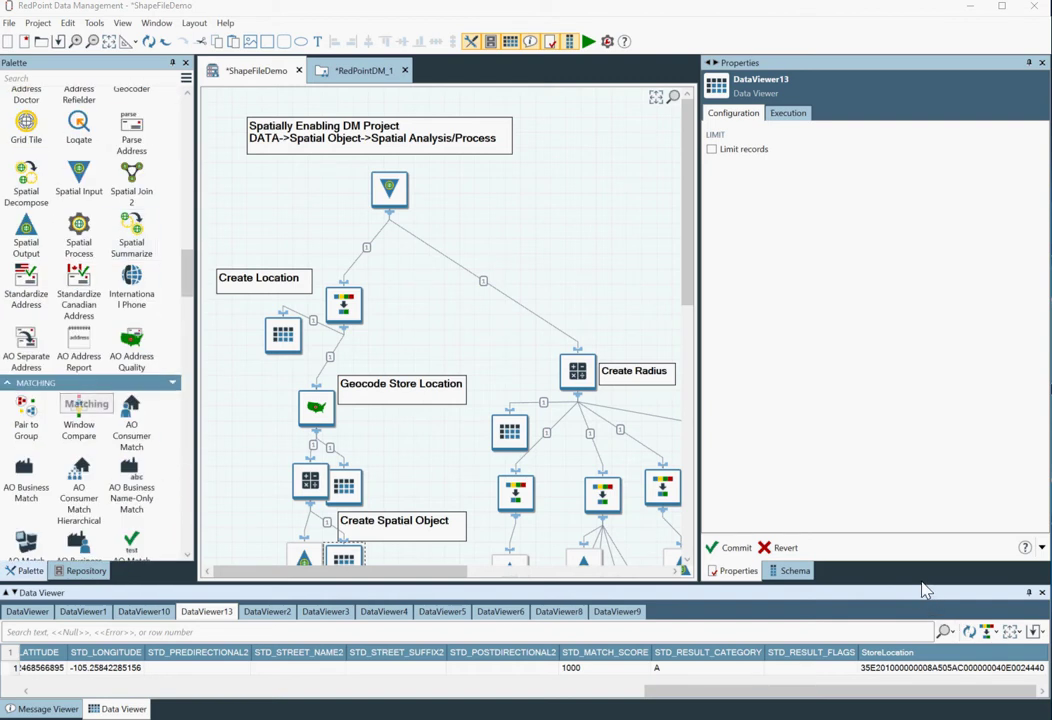
scroll(131, 330, "up", 10)
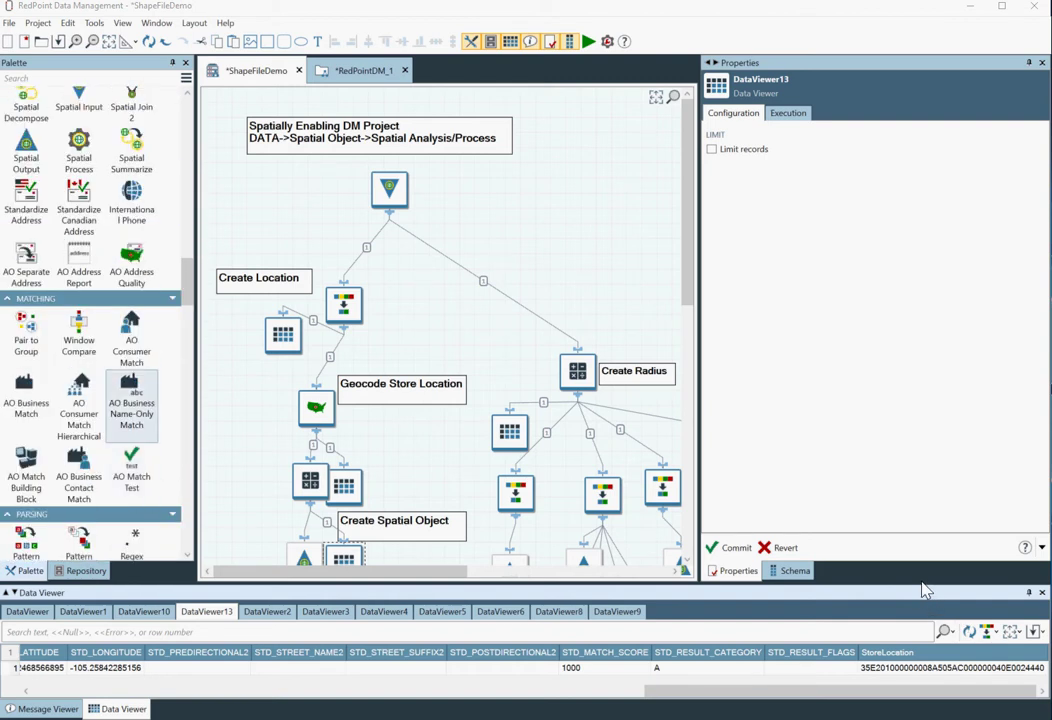
scroll(100, 400, "down", 3)
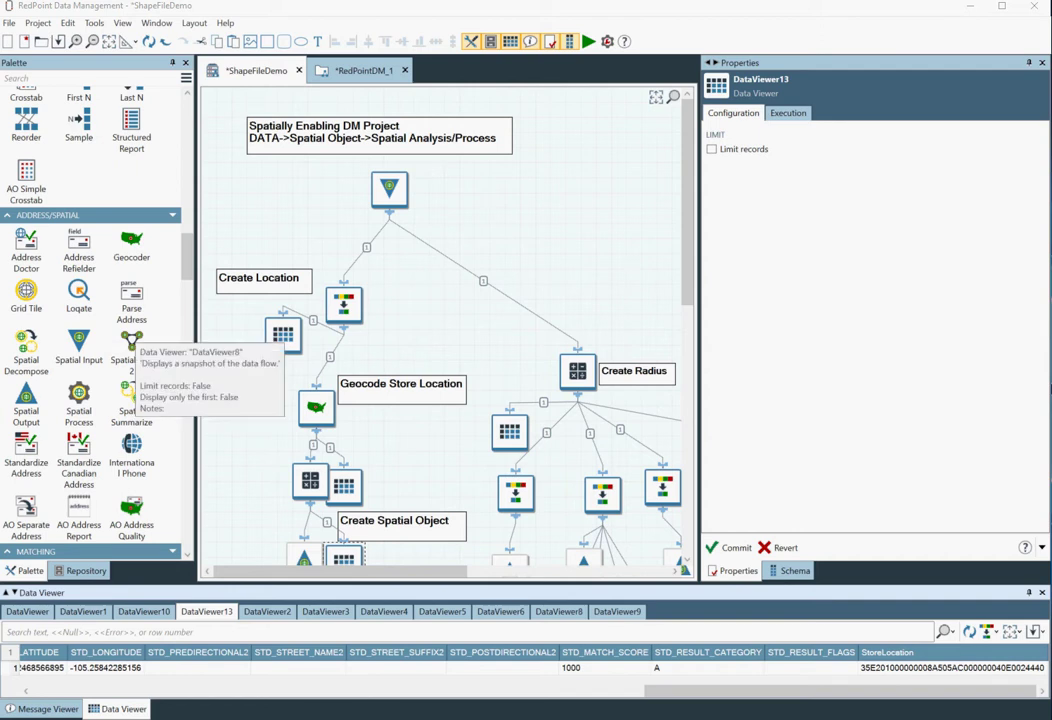
Examine the store's address record, the Geocoder's input field mapping and the geocoded output data
left_click(283, 336)
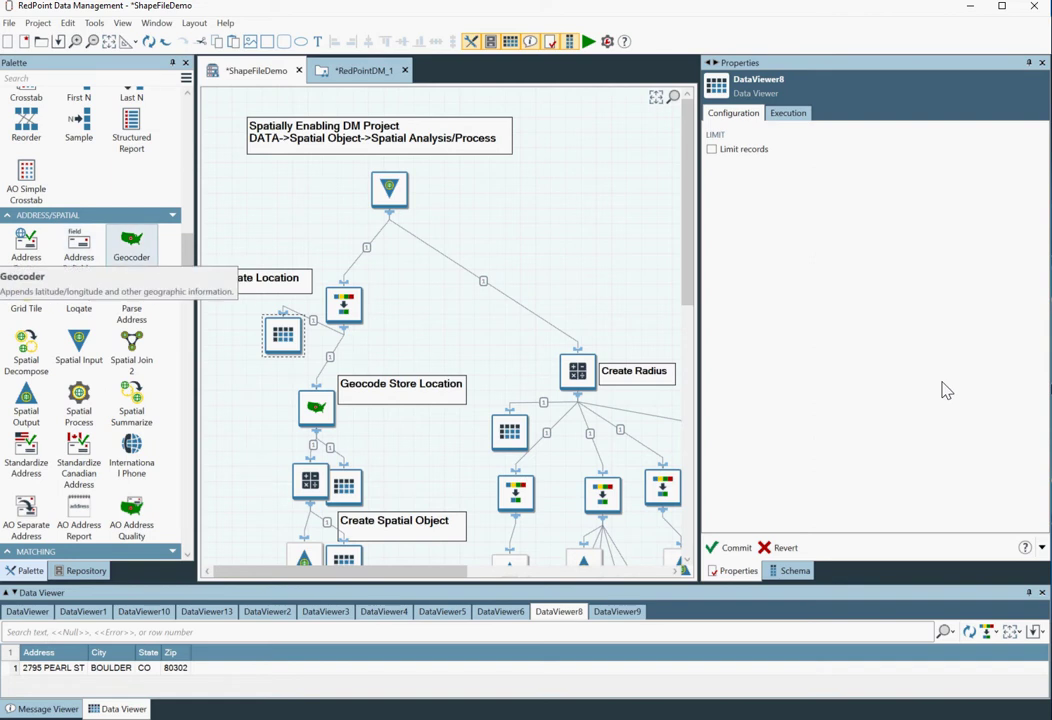
left_click(316, 407)
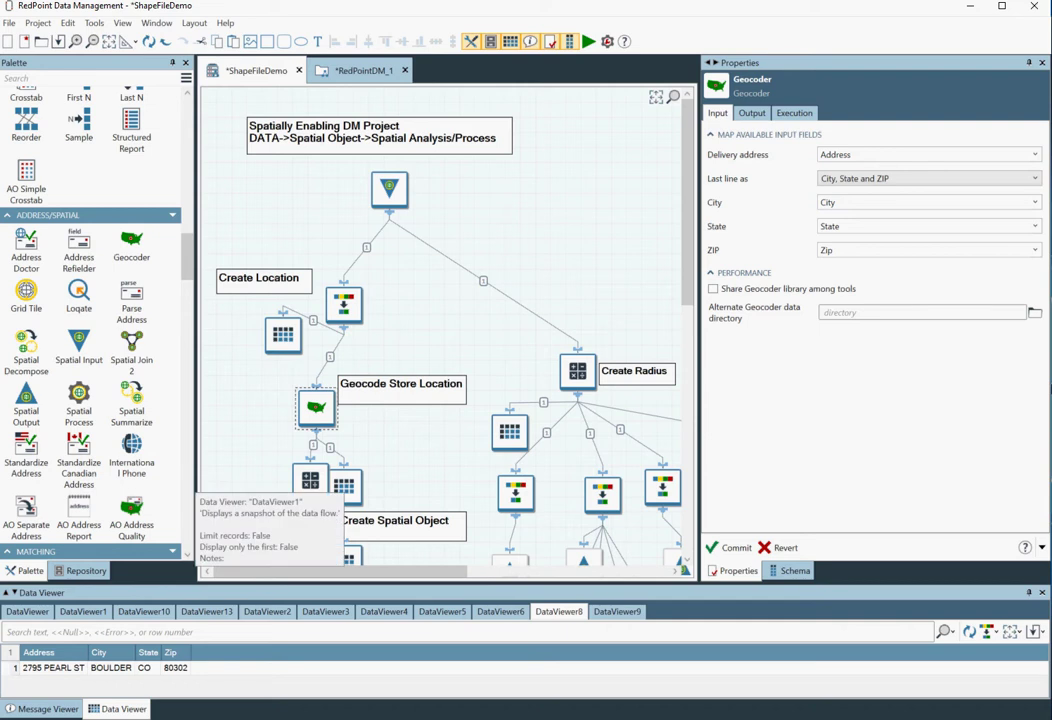
left_click(344, 486)
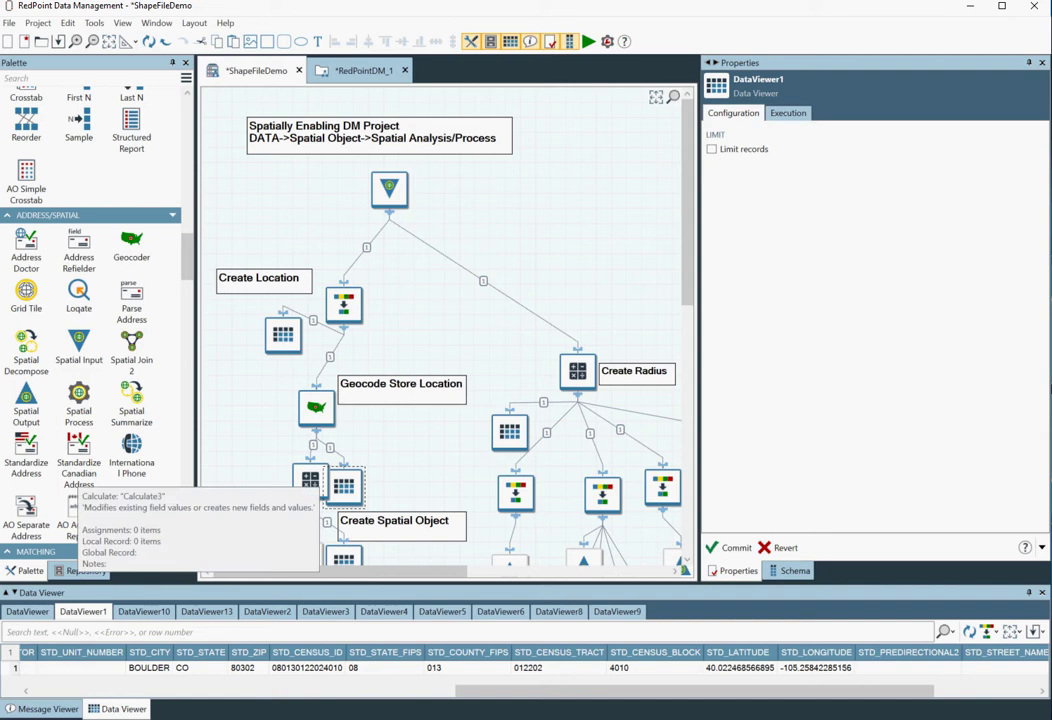
Review the Calculate tool's MakePoint expression above Create Spatial Object and the list of available spatial functions
left_click(310, 481)
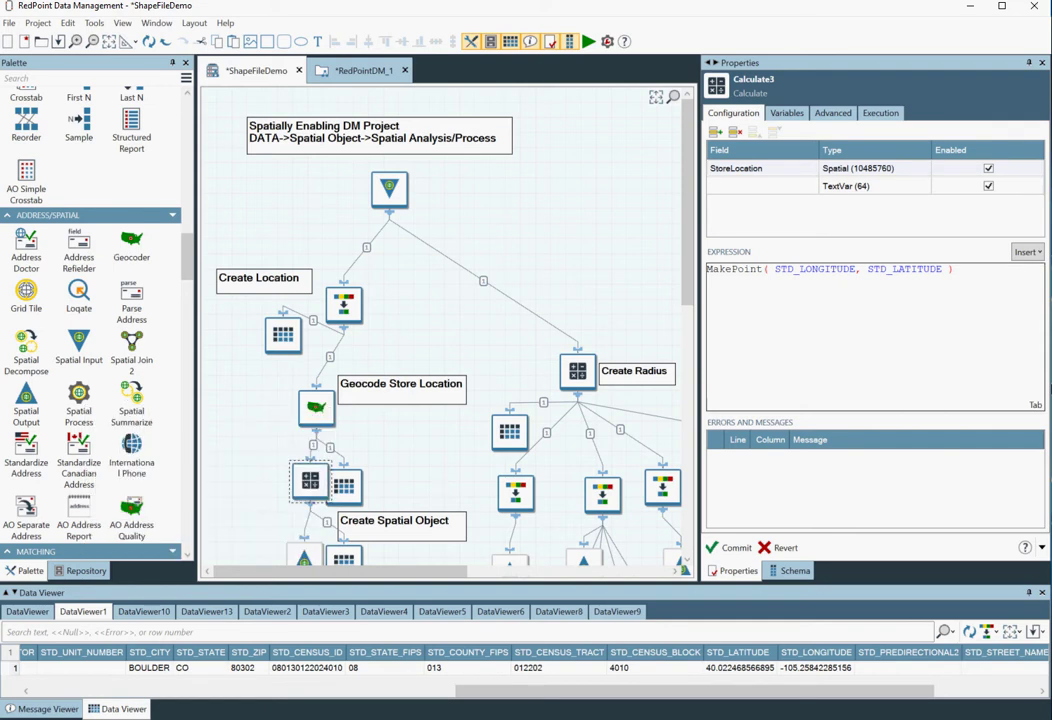
left_click(1027, 252)
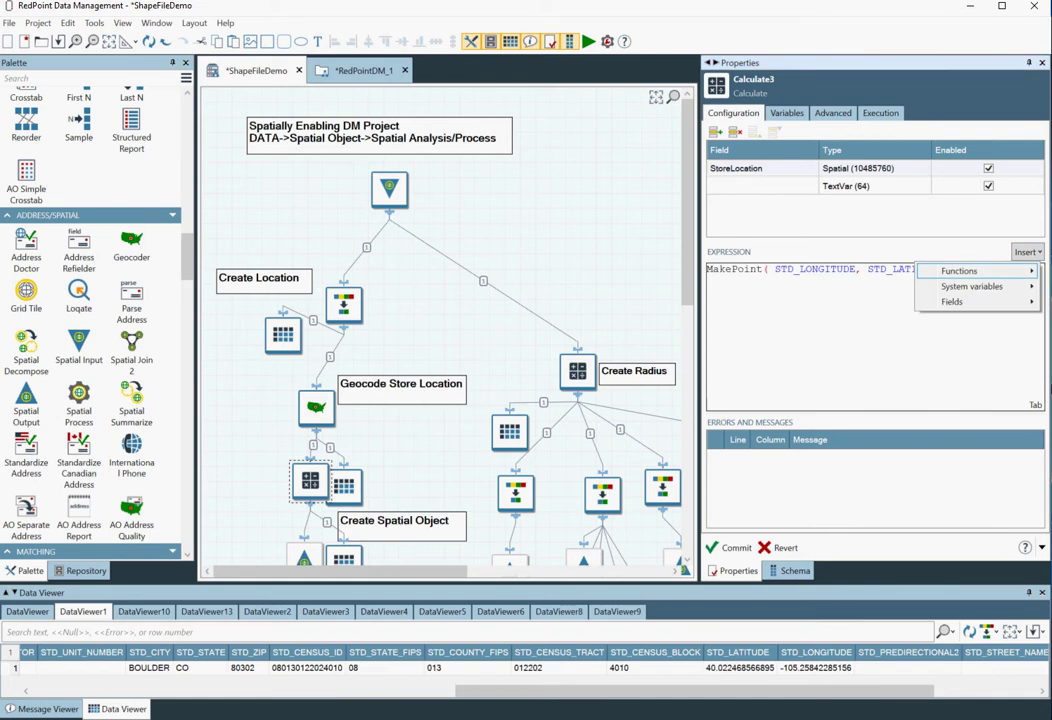
mouse_move(958, 271)
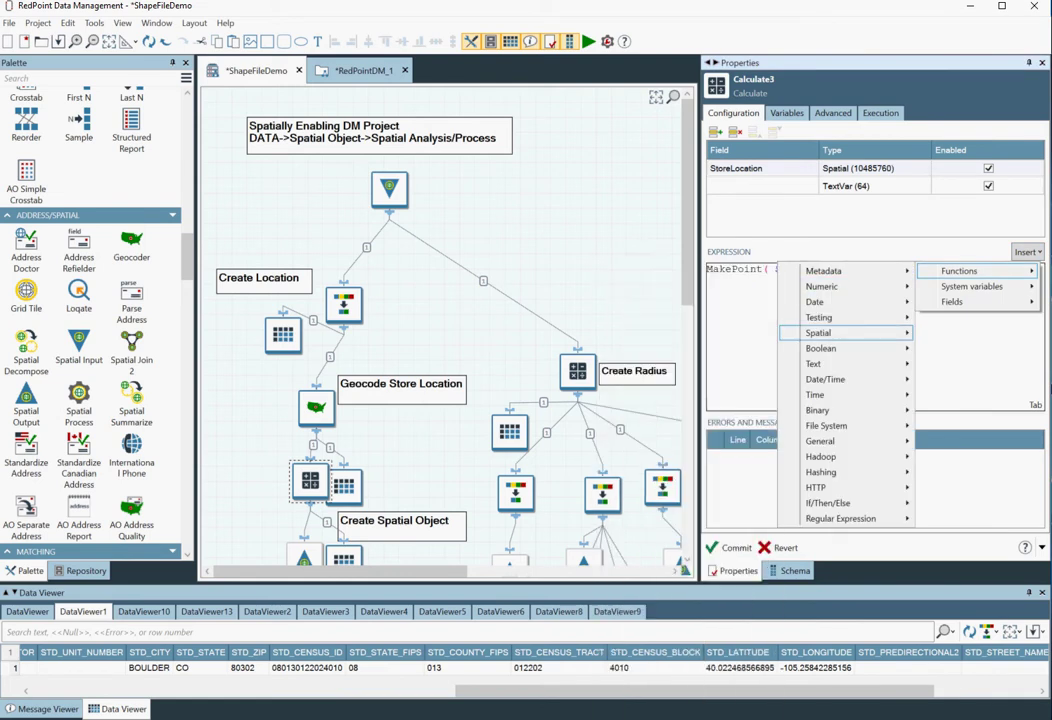
mouse_move(818, 332)
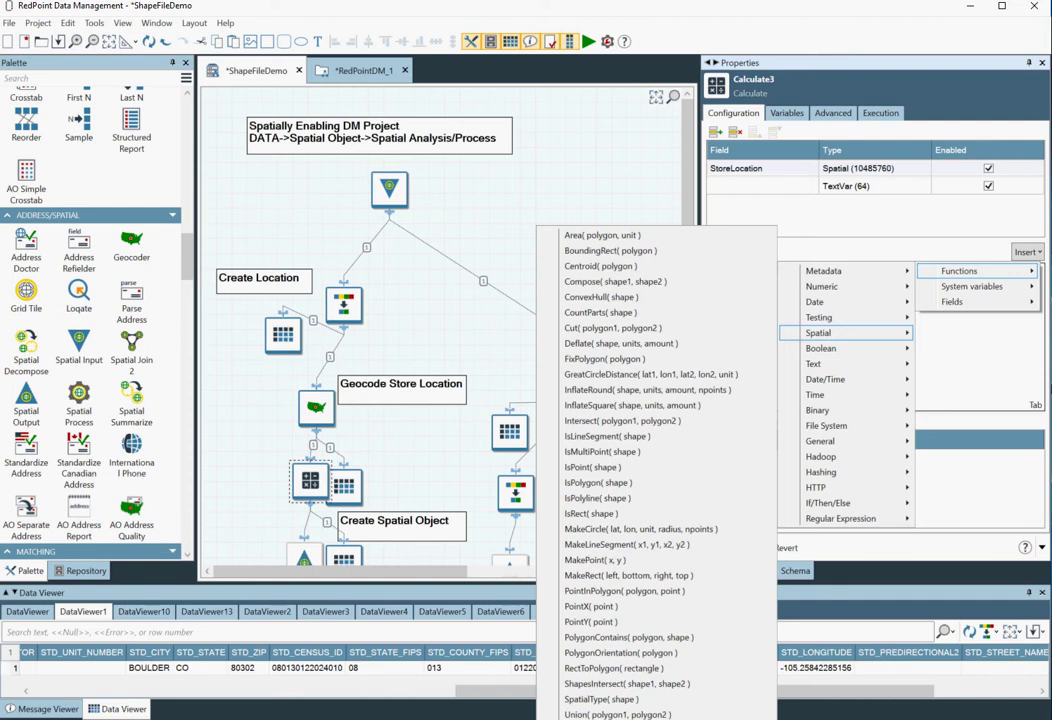
Set the StoreLocation field's data type to Spatial data in the Calculate tool
left_click(760, 168)
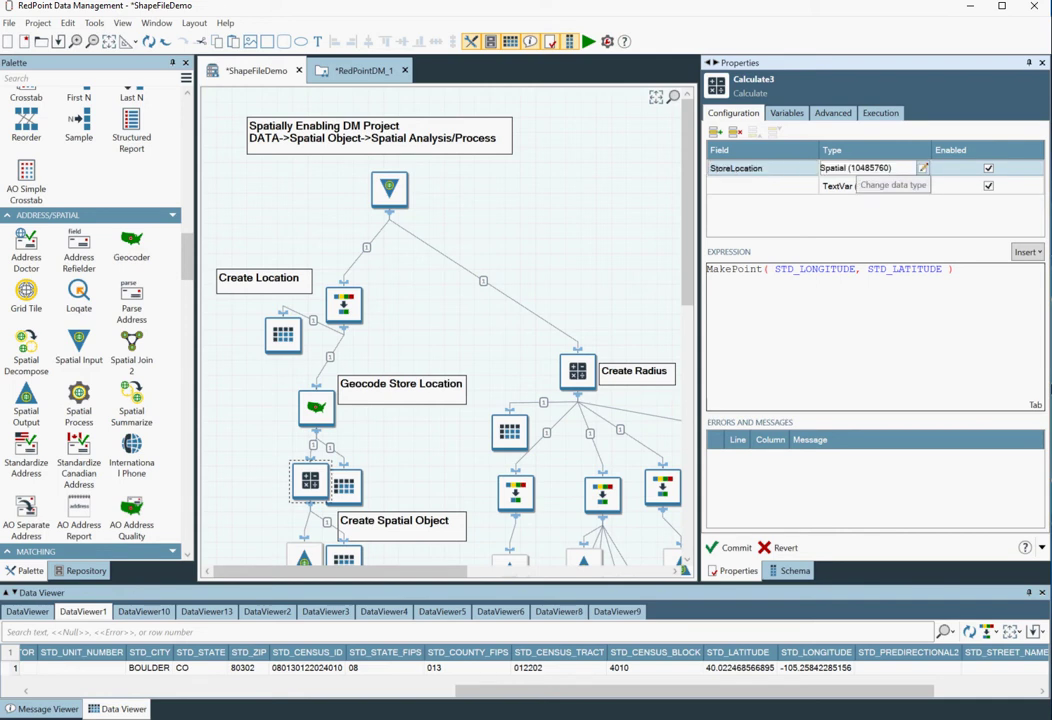
left_click(922, 168)
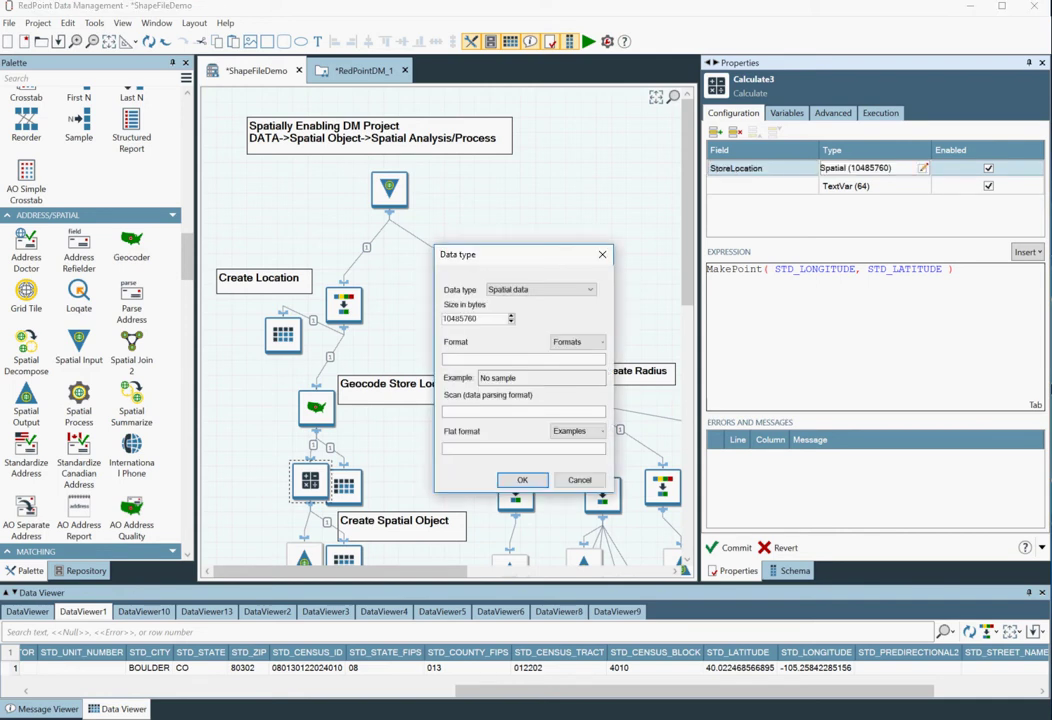
left_click(542, 290)
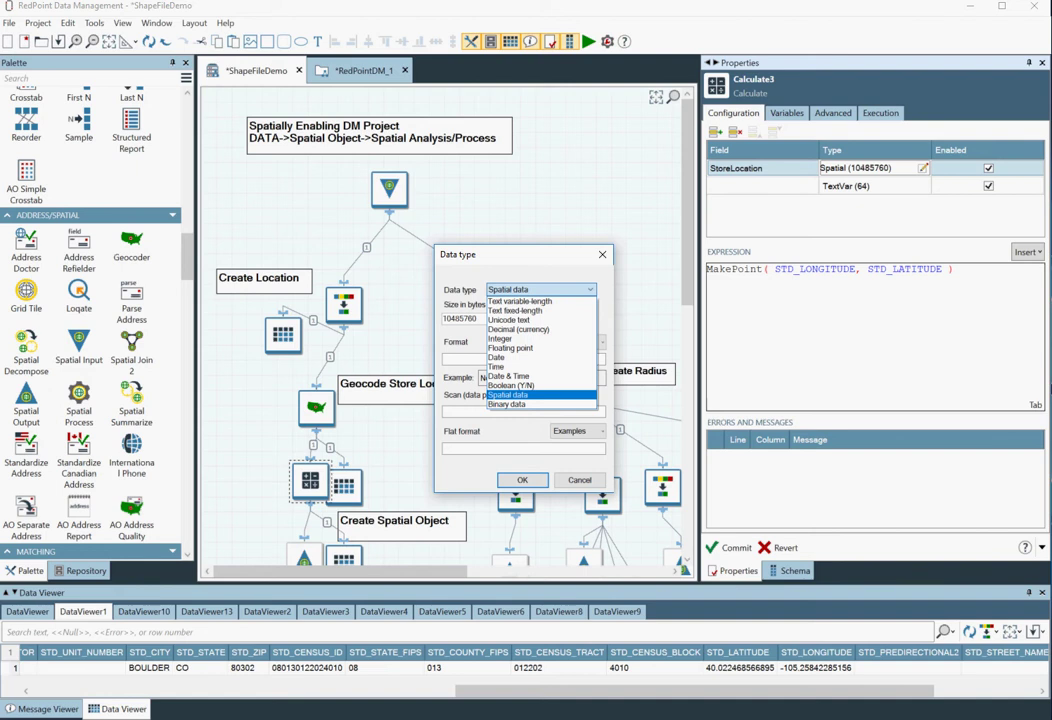
left_click(520, 395)
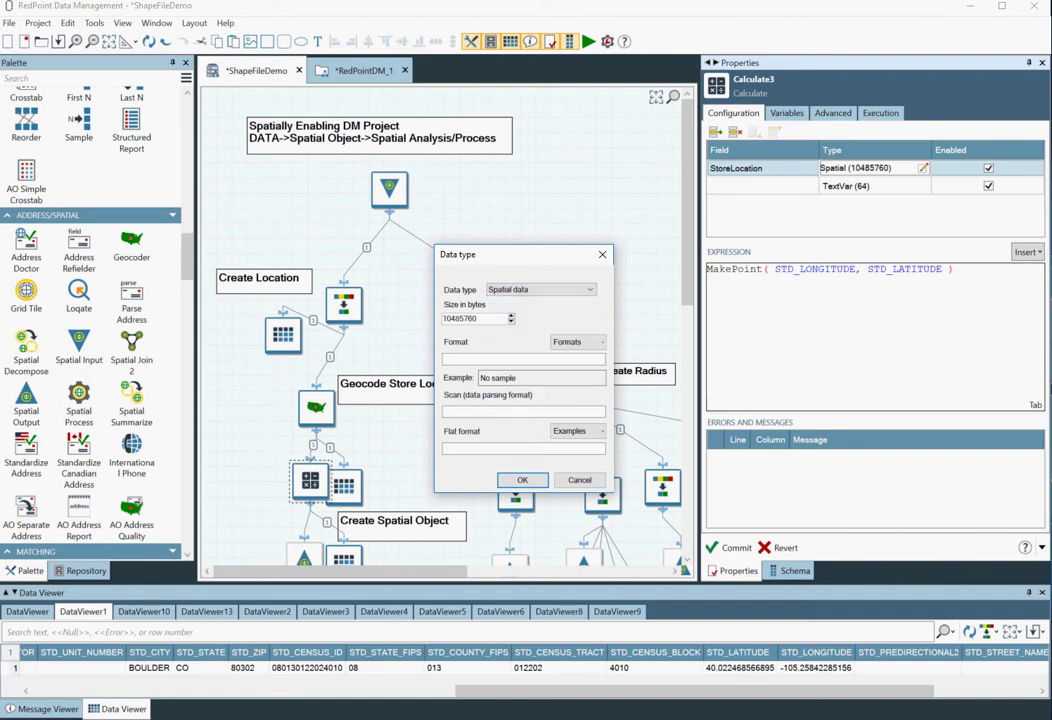
key("Return")
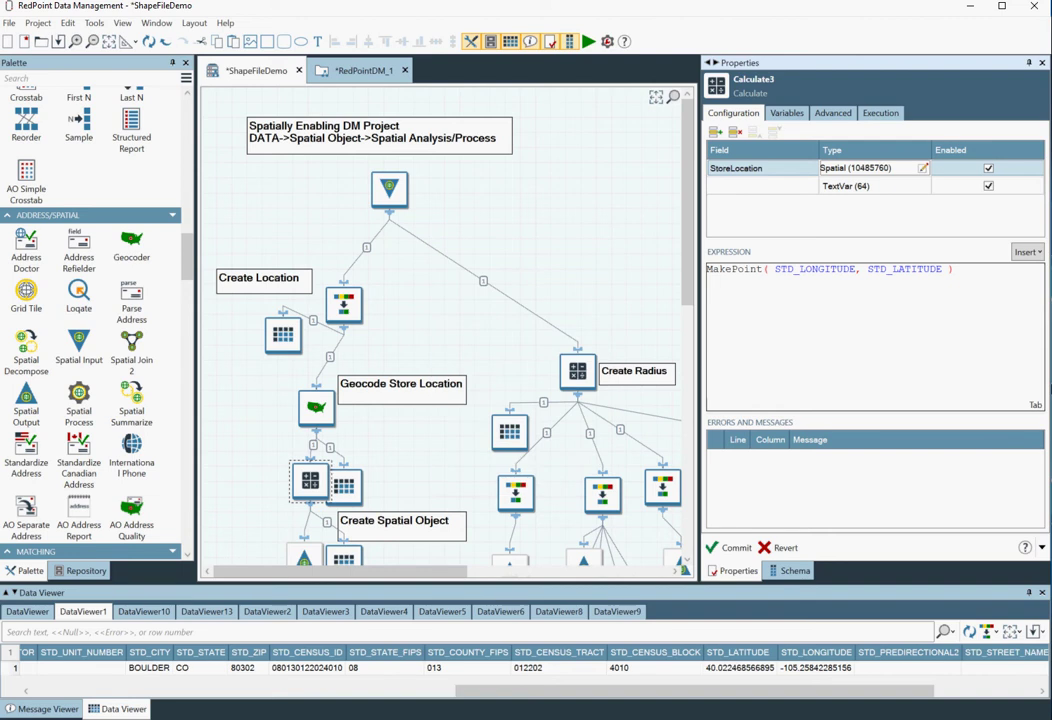
View the StoreLocation data in the data viewer fed by the Calculate tool at Create Spatial Object
scroll(445, 330, "down", 5)
left_click(343, 309)
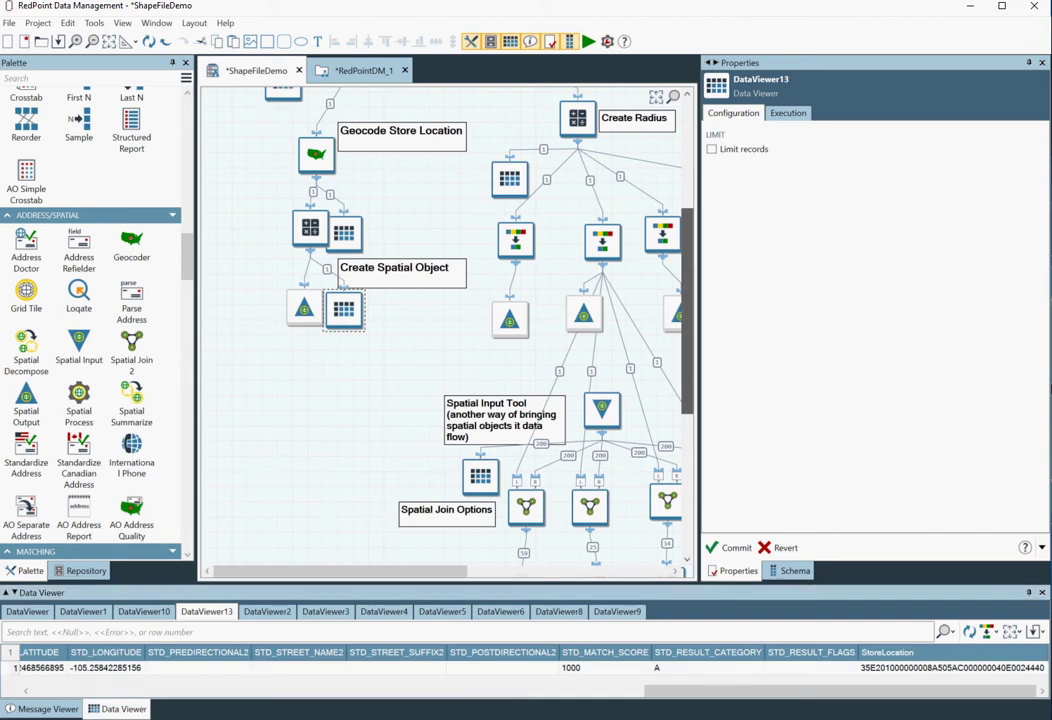
scroll(448, 320, "up", 3)
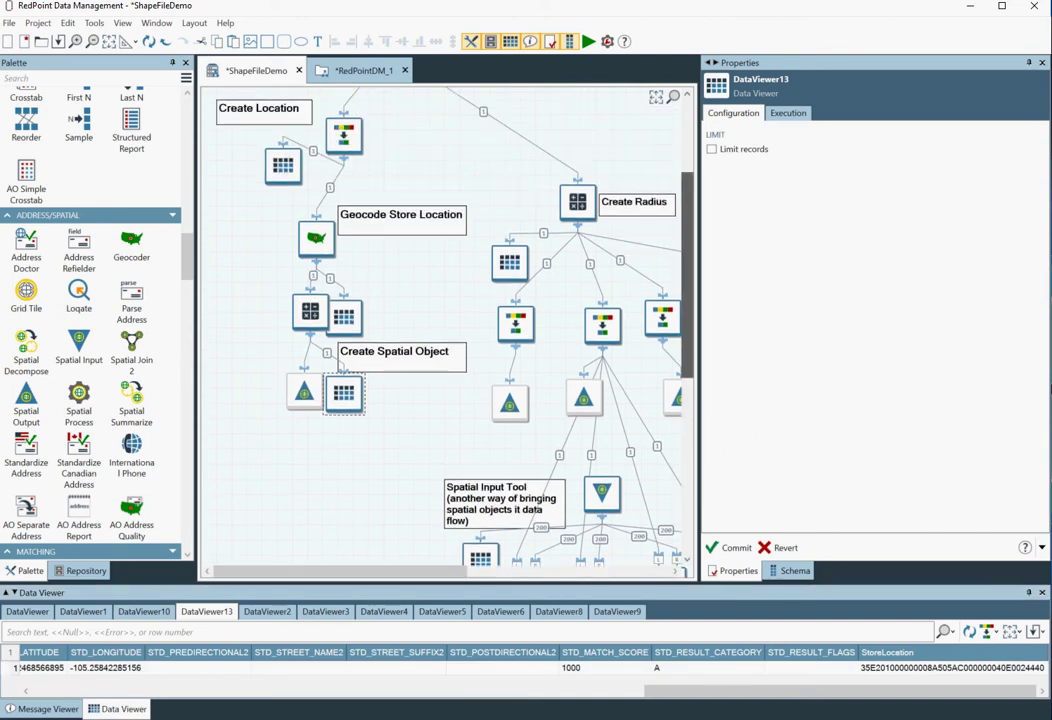
scroll(448, 320, "up", 2)
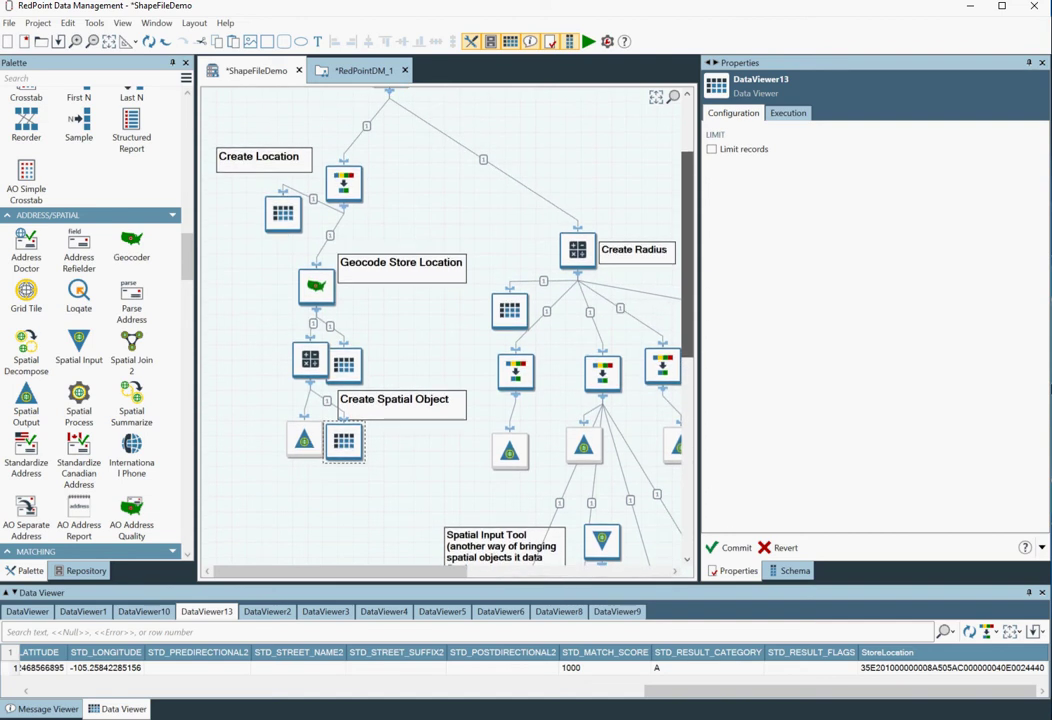
scroll(448, 320, "down", 2)
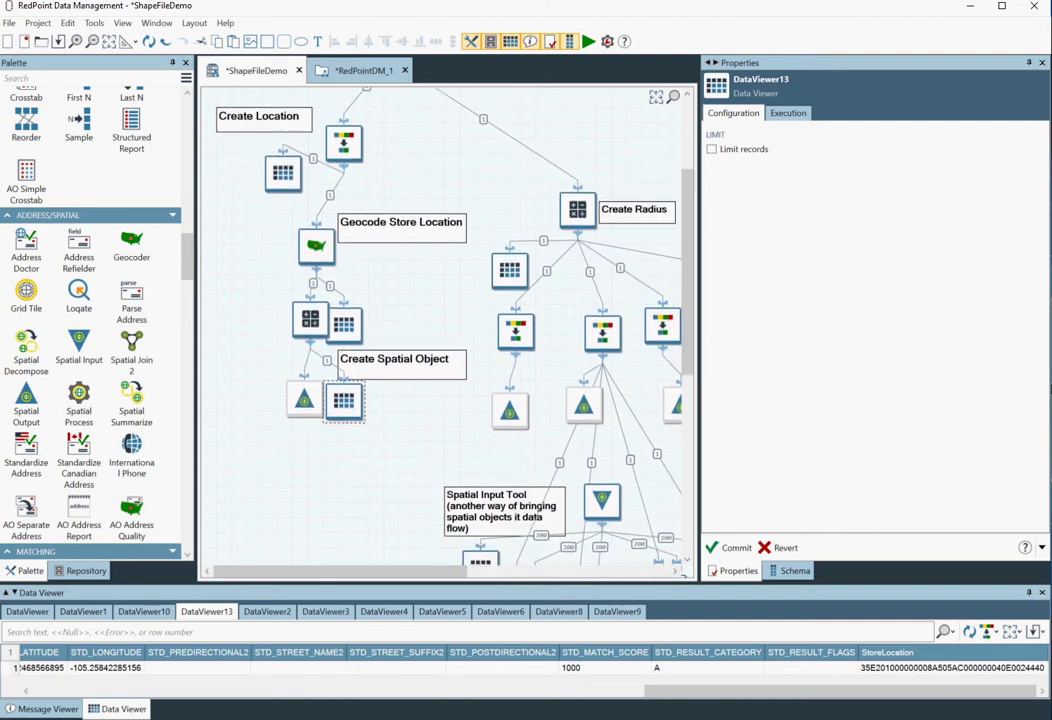
Check the output file and the available file formats of the Spatial Output tool beneath Create Spatial Object
left_click(304, 400)
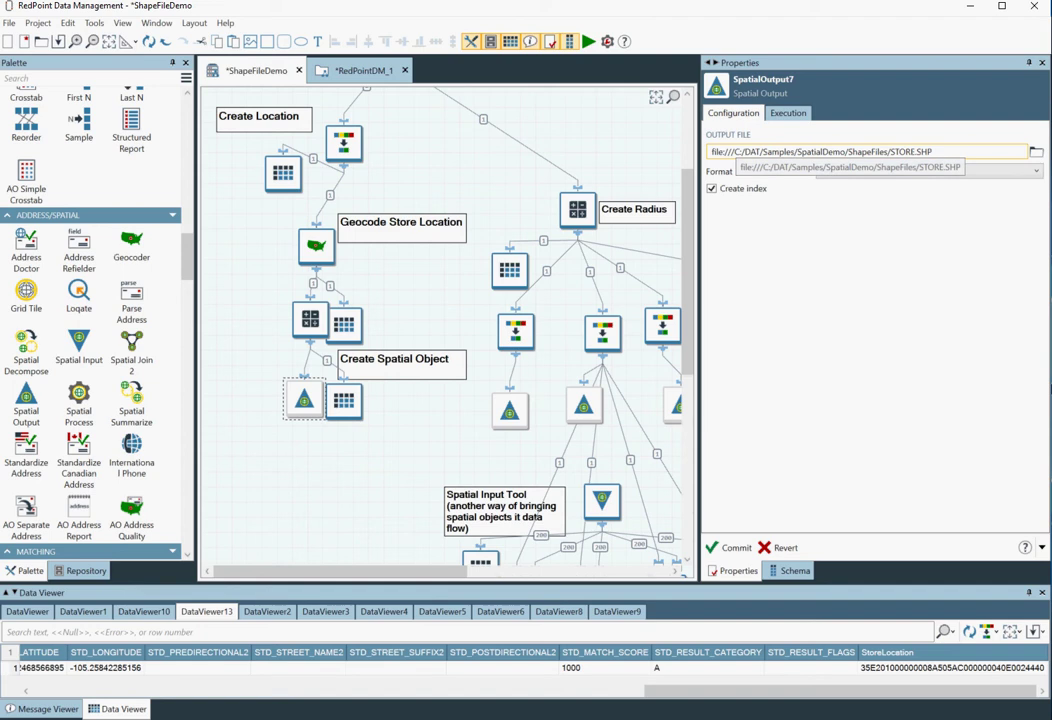
left_click(929, 171)
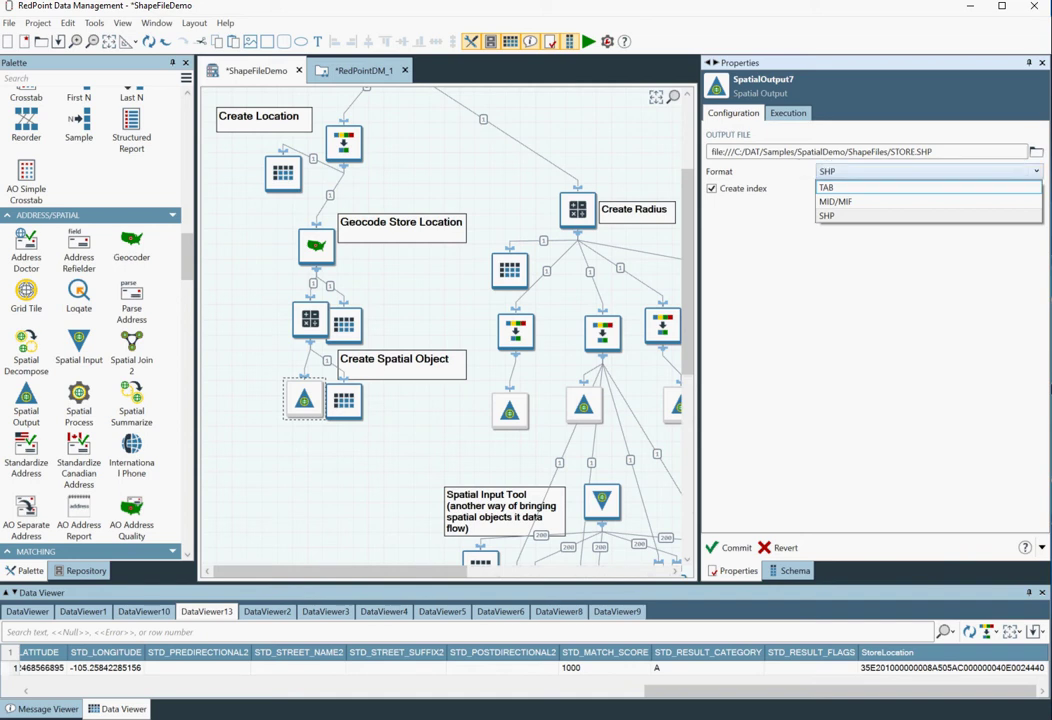
key("Escape")
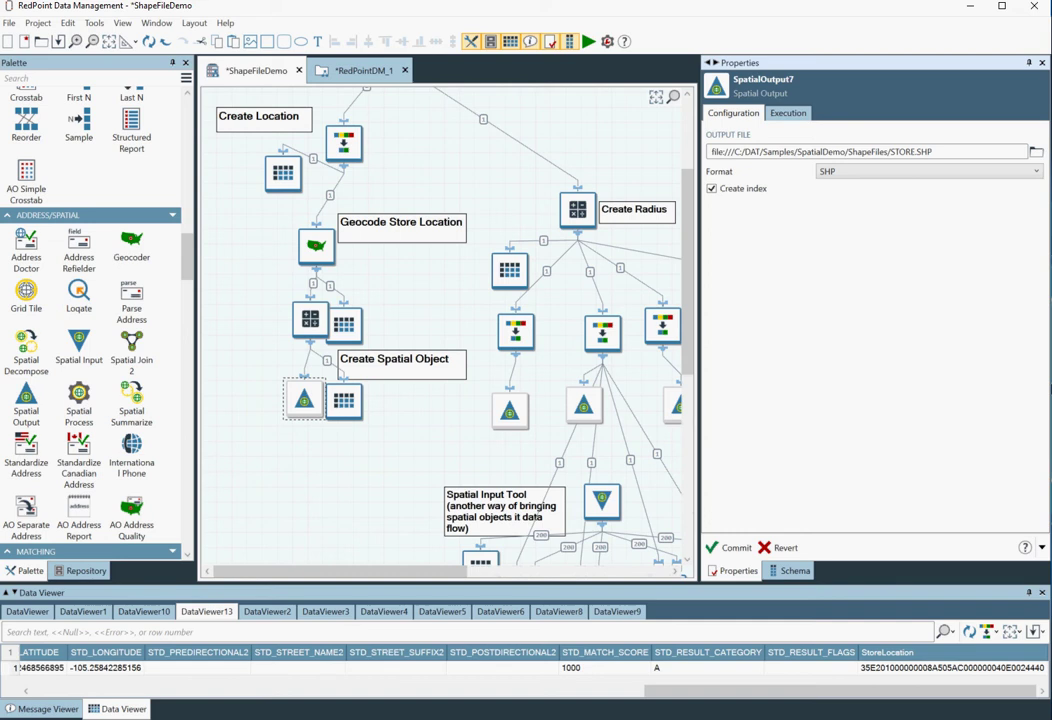
Switch to the MapWindow 5 window with the SampleWithBG project and show the STORE layer on the map
mouse_move(252, 719)
mouse_move(320, 719)
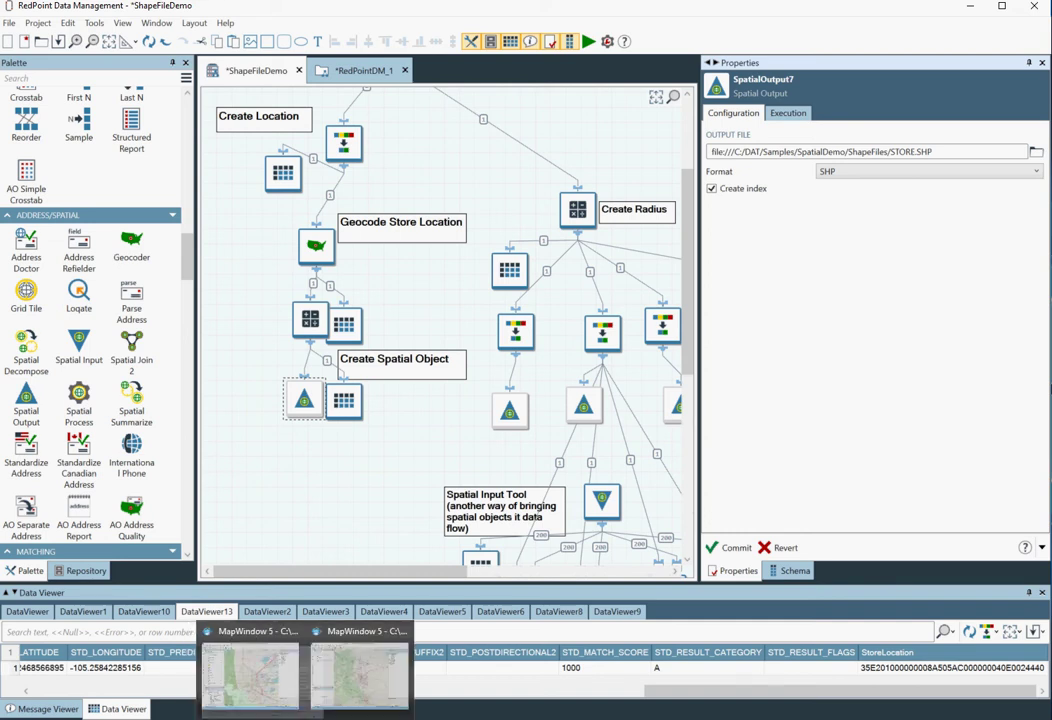
left_click(259, 682)
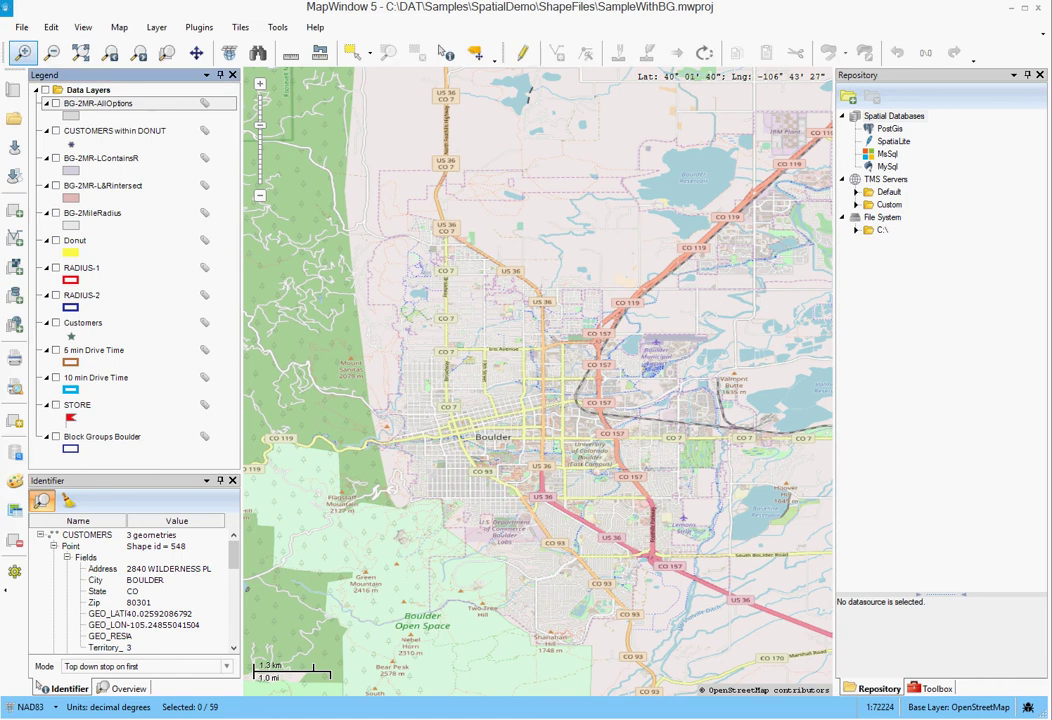
left_click(56, 405)
key("alt+f")
key("Down")
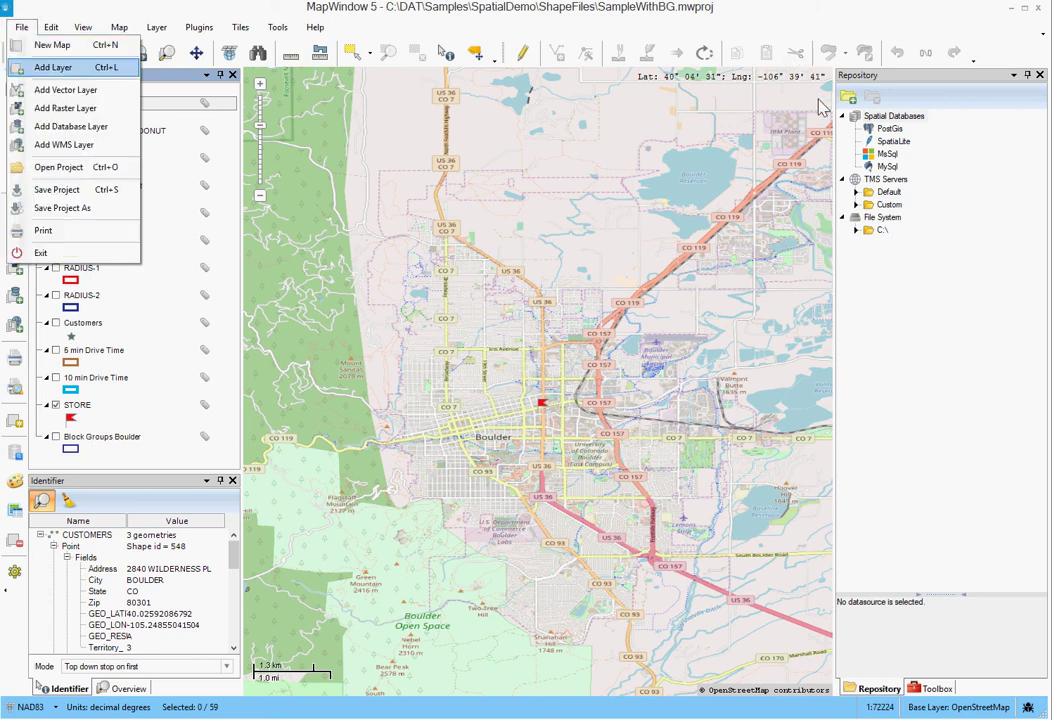
key("Escape")
key("alt+e")
key("Escape")
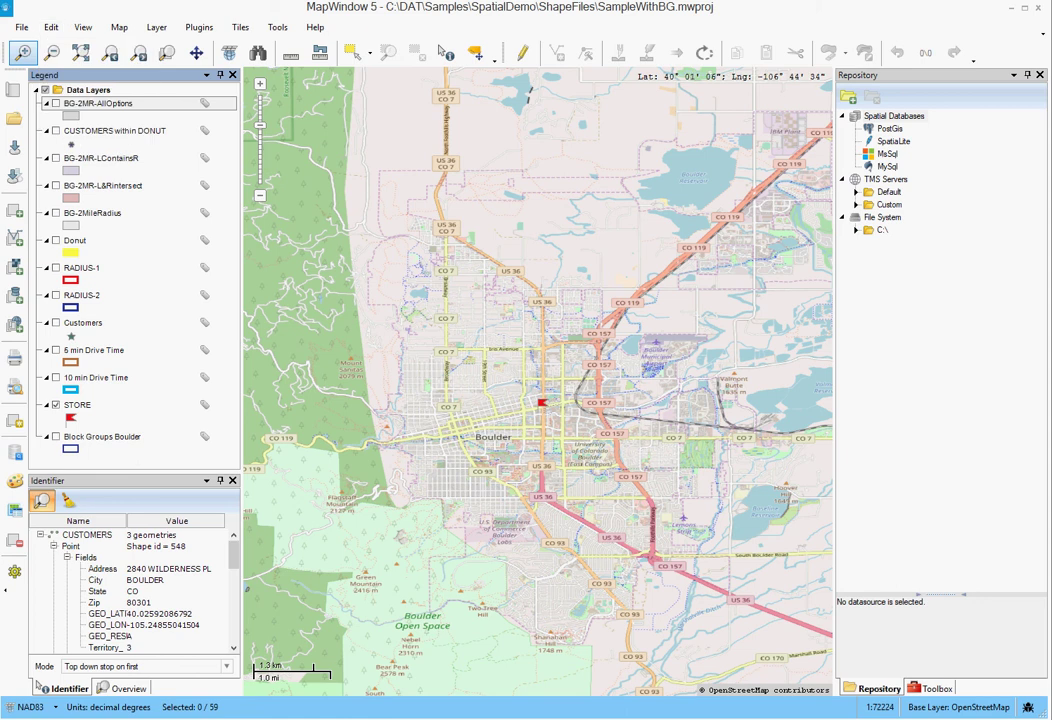
Inspect the store flag's street location on the map up close, and return to the previous Boulder-wide extent
scroll(547, 421, "up", 1)
scroll(547, 418, "up", 1)
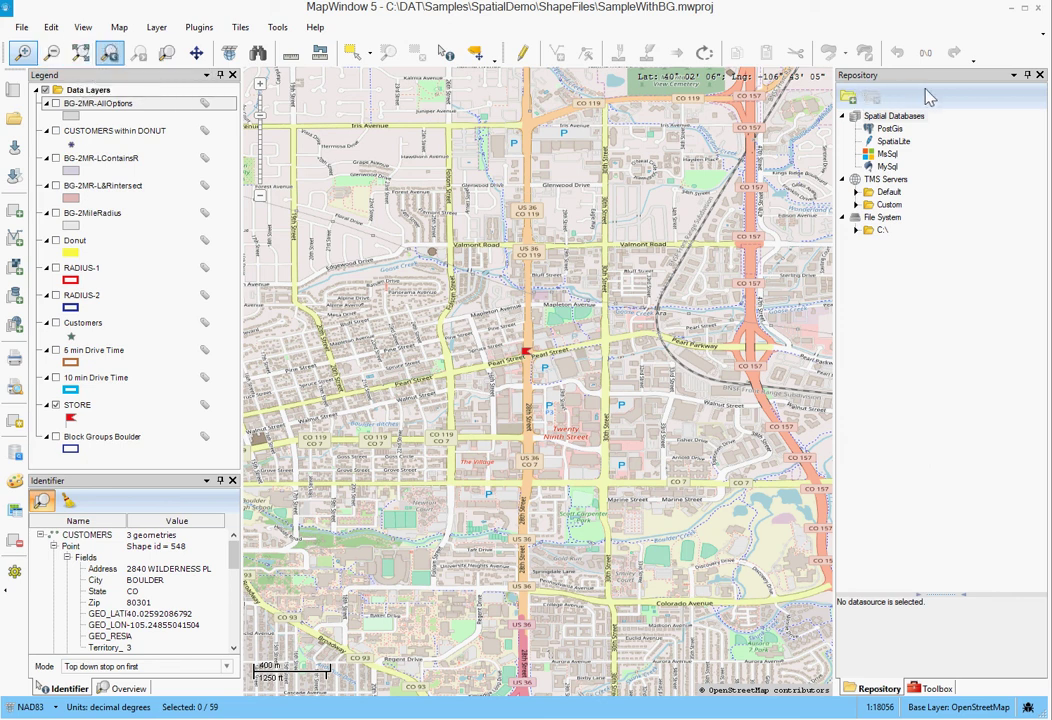
left_click(110, 53)
left_click(110, 53)
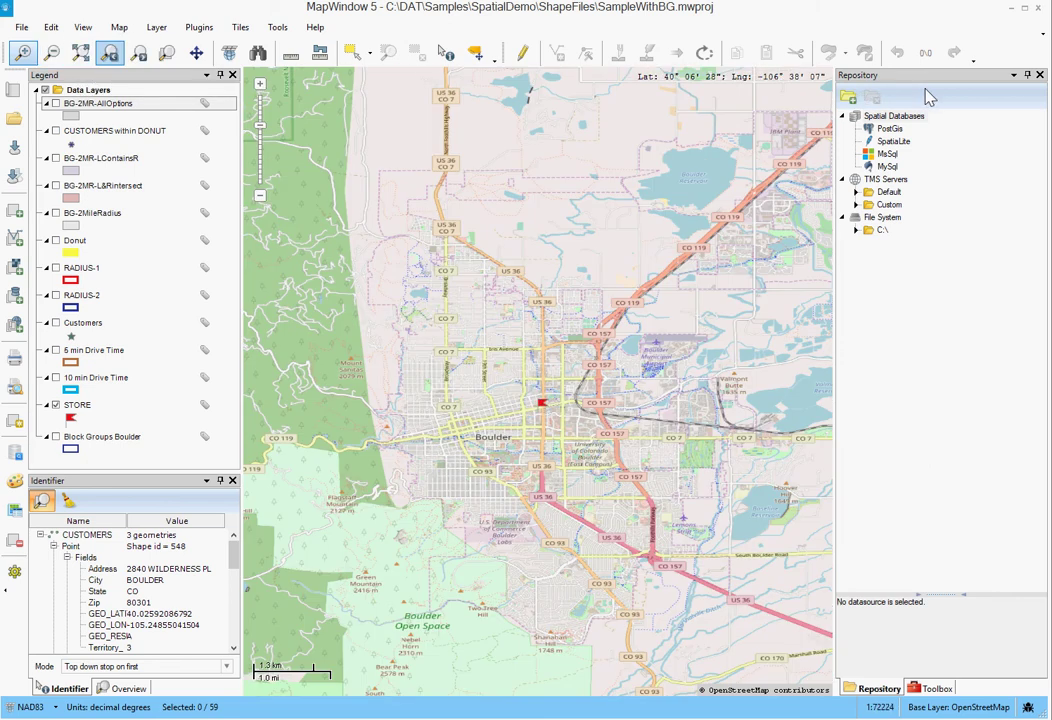